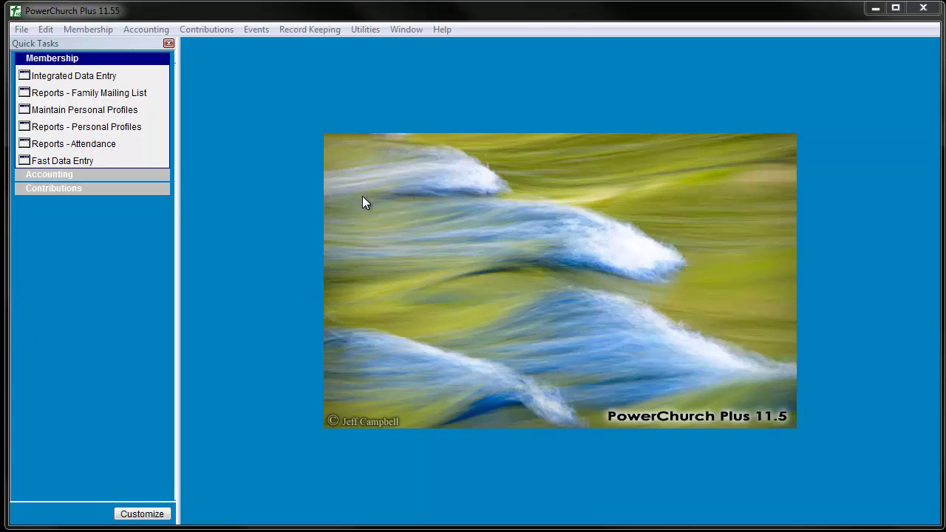
- Open Maintain Chart of Accounts from Accounting > Fund Accounting > Setup
click(136, 31)
mouse_move(171, 50)
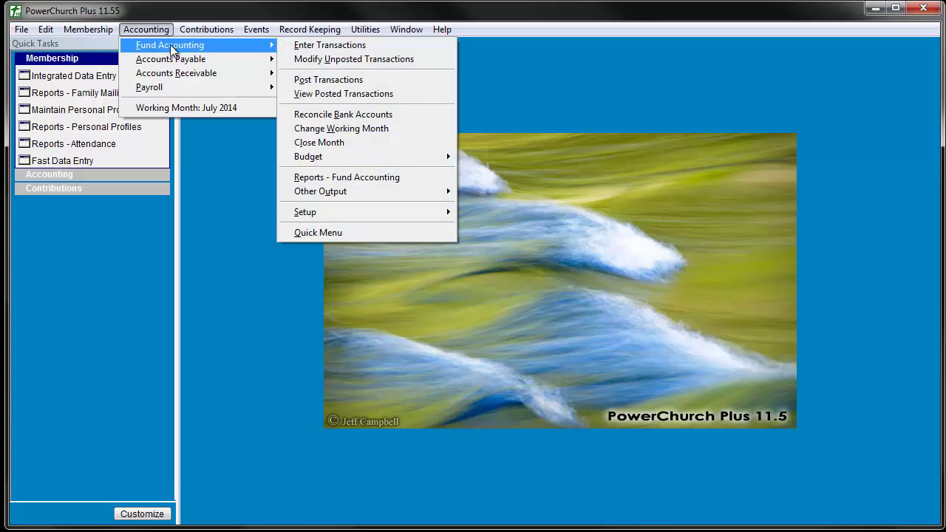
mouse_move(340, 214)
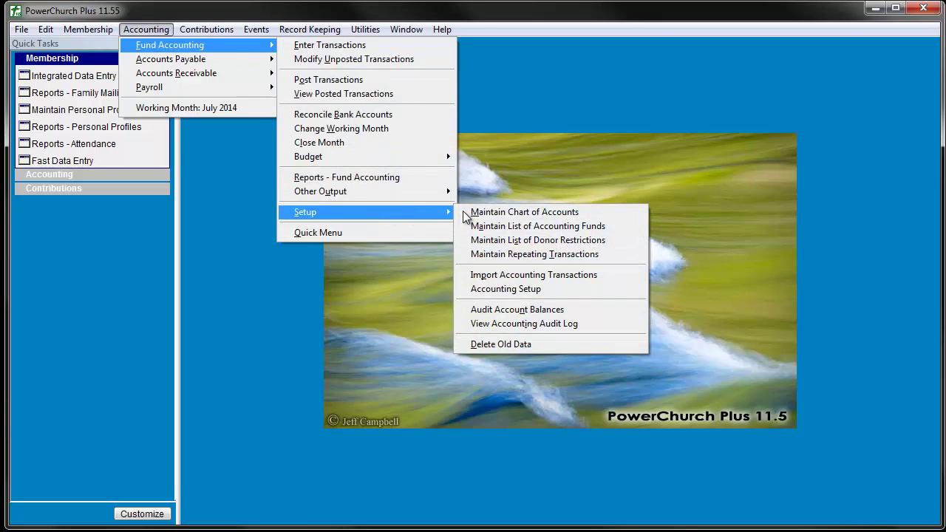
click(521, 214)
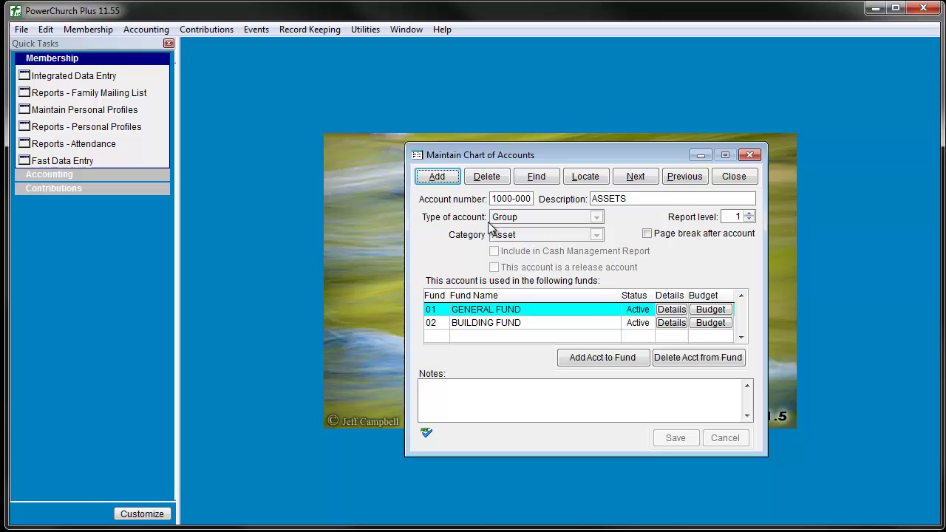
- Begin a new account in the Add New Account wizard as a Detail account in the Expense category
click(437, 177)
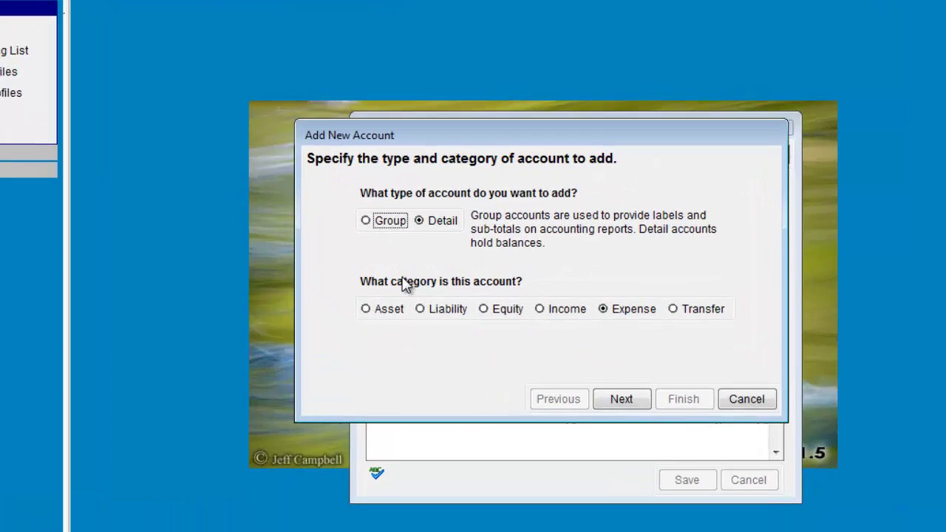
click(442, 224)
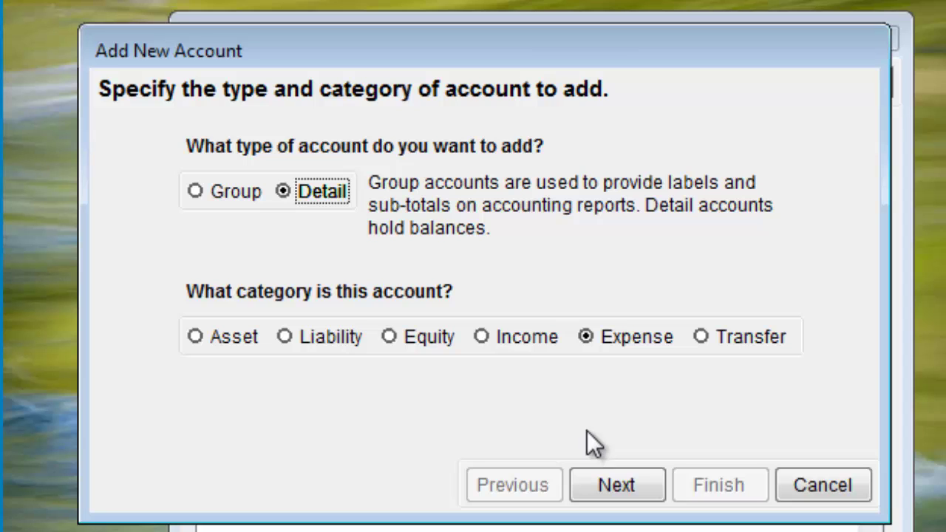
click(621, 342)
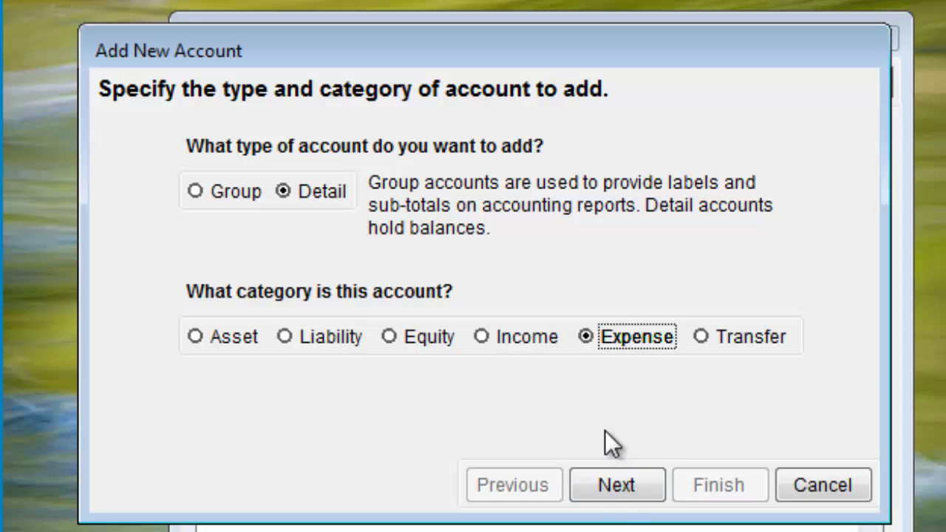
- Advance to the account number step and select Maintenance Equipment as the reference account
click(614, 489)
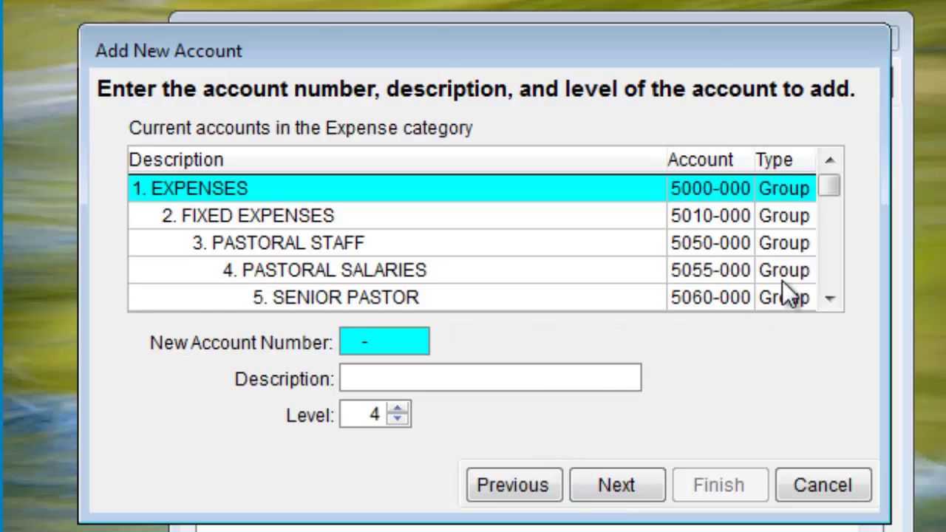
drag(573, 520, 572, 531)
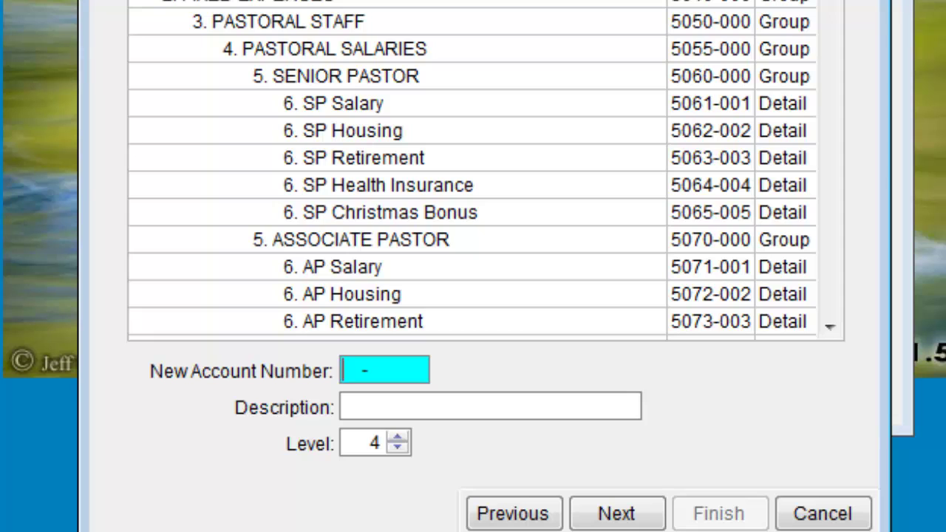
scroll(471, 170, down, 3)
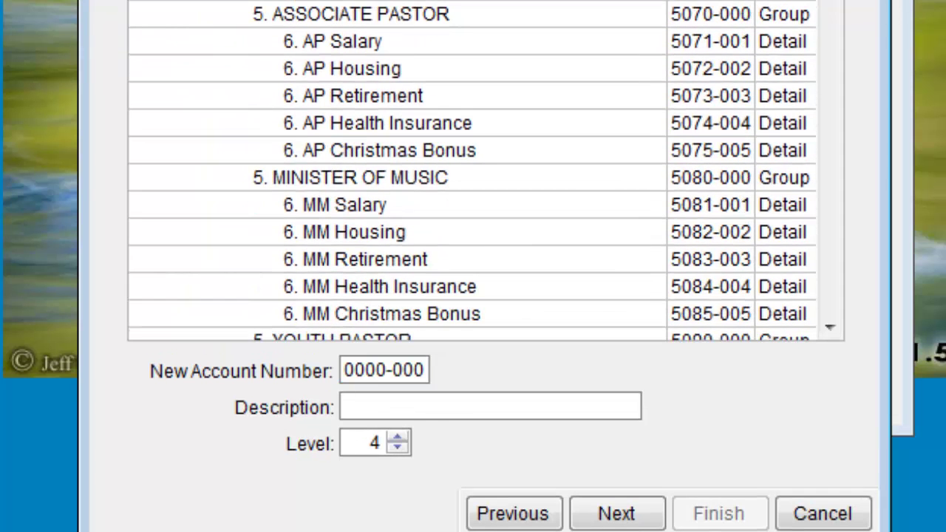
drag(839, 115, 823, 293)
scroll(584, 268, up, 10)
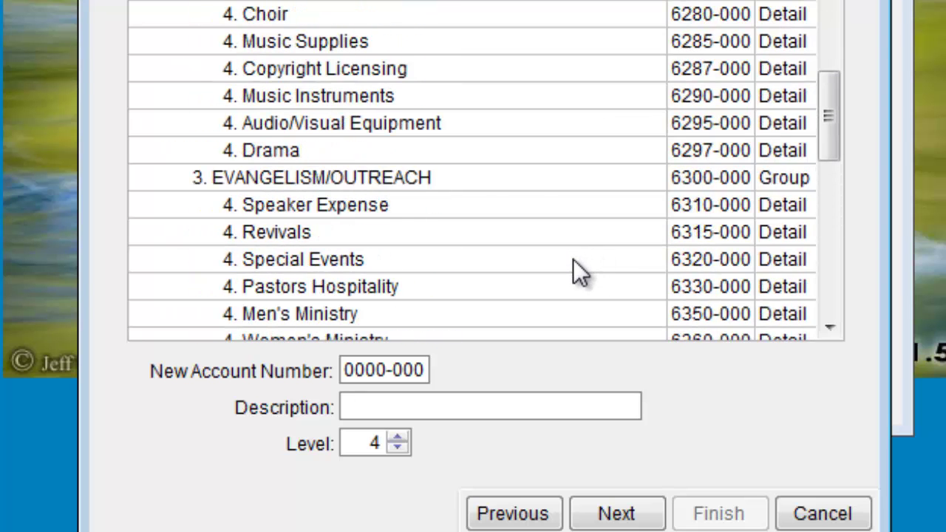
scroll(573, 258, up, 7)
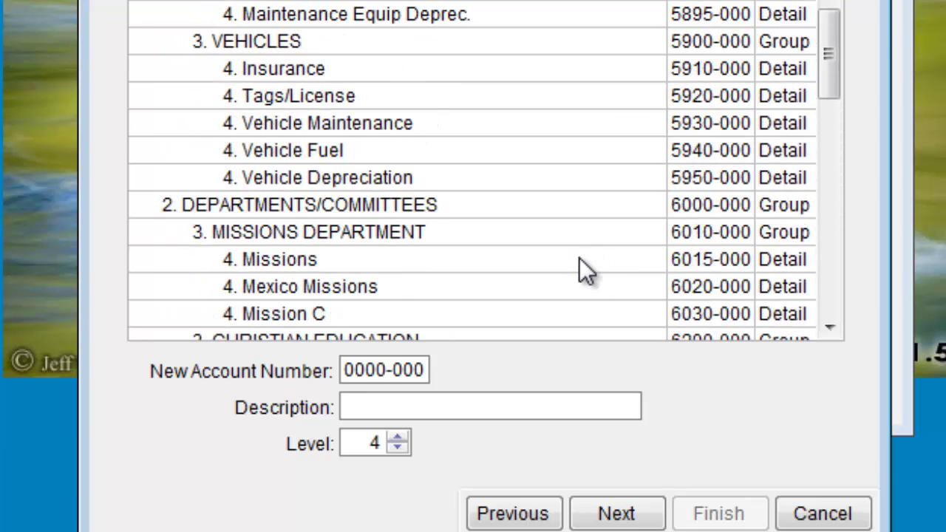
scroll(576, 262, up, 2)
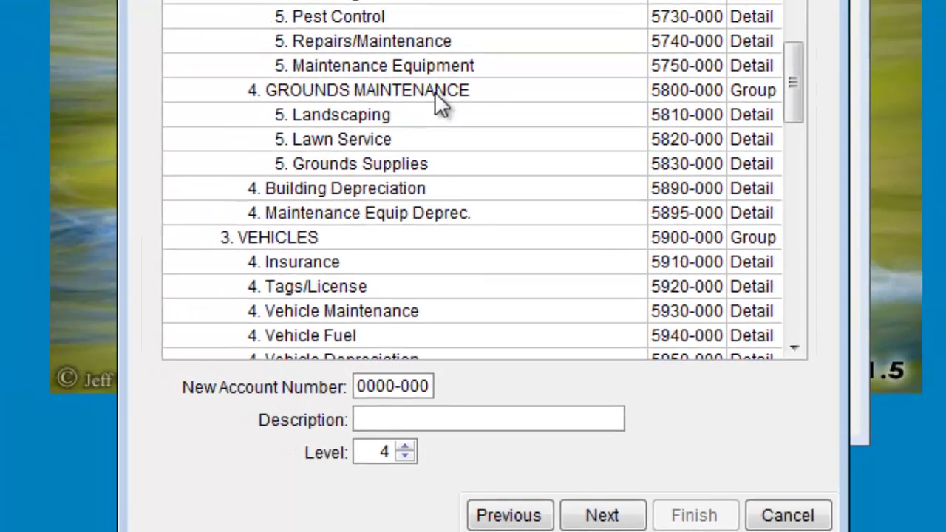
click(436, 16)
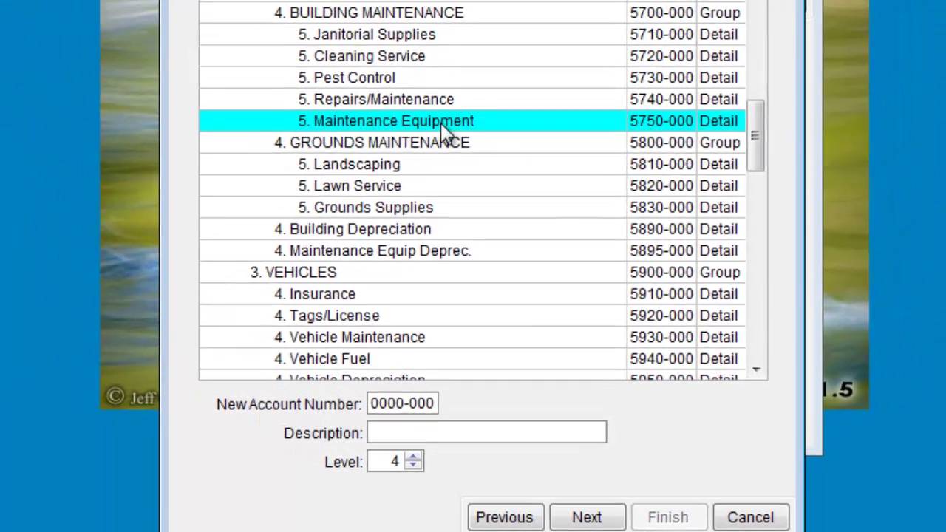
- Enter account number 5760-000, description 'Service Contracts', and level 5
click(375, 405)
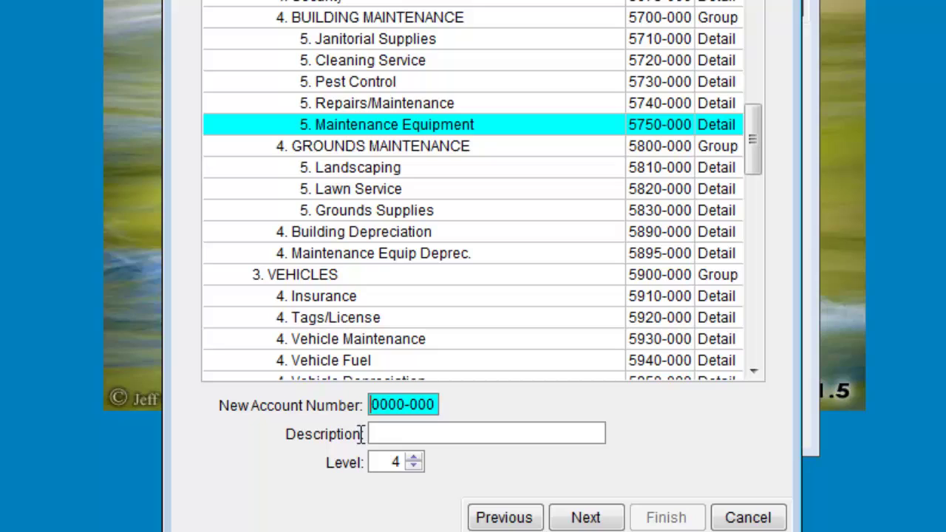
text(5760-)
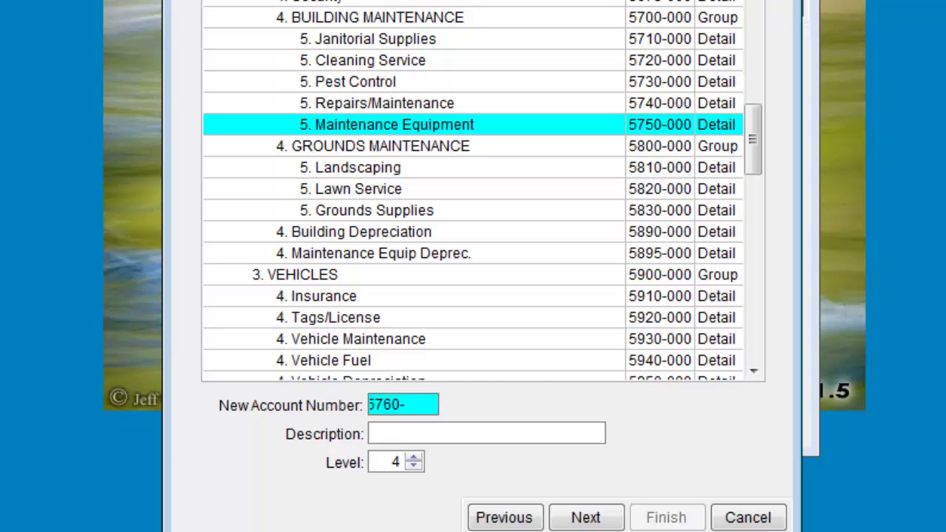
text(000)
key(Tab)
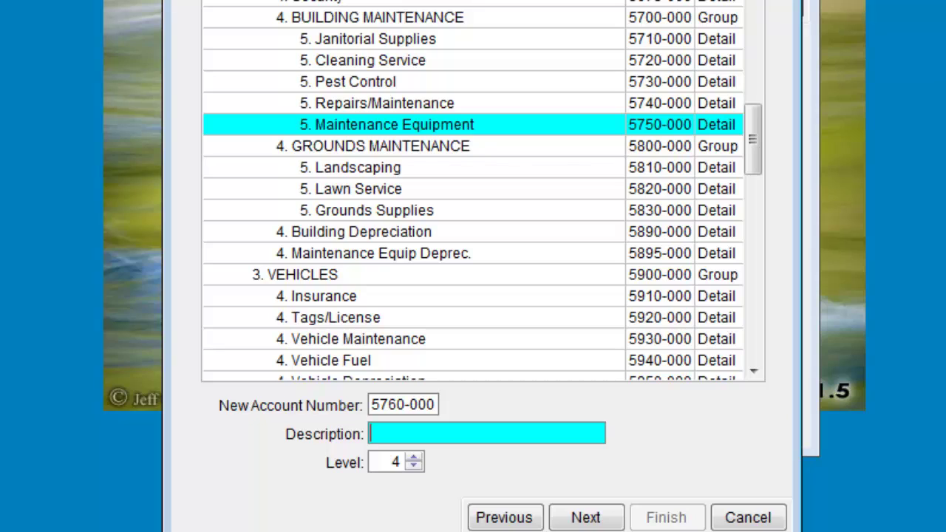
text(M)
key(BackSpace)
text(Service Contracts)
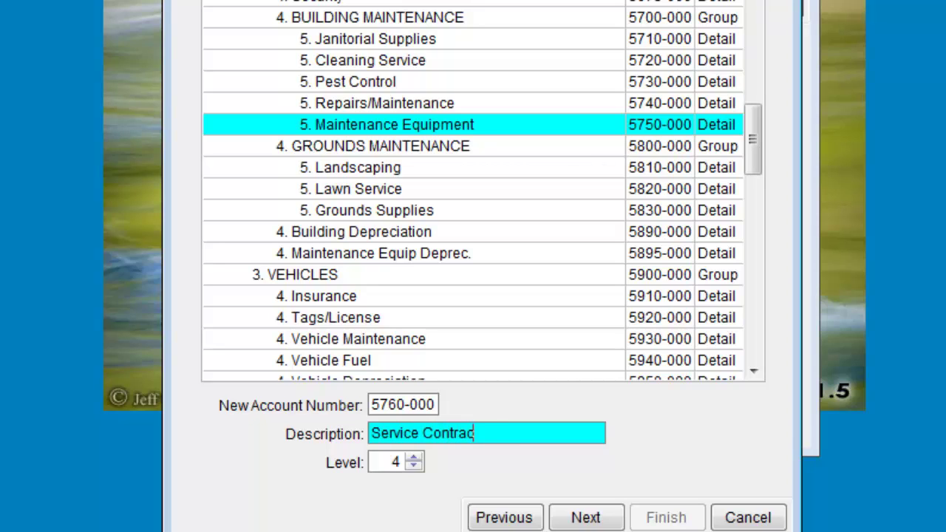
click(416, 457)
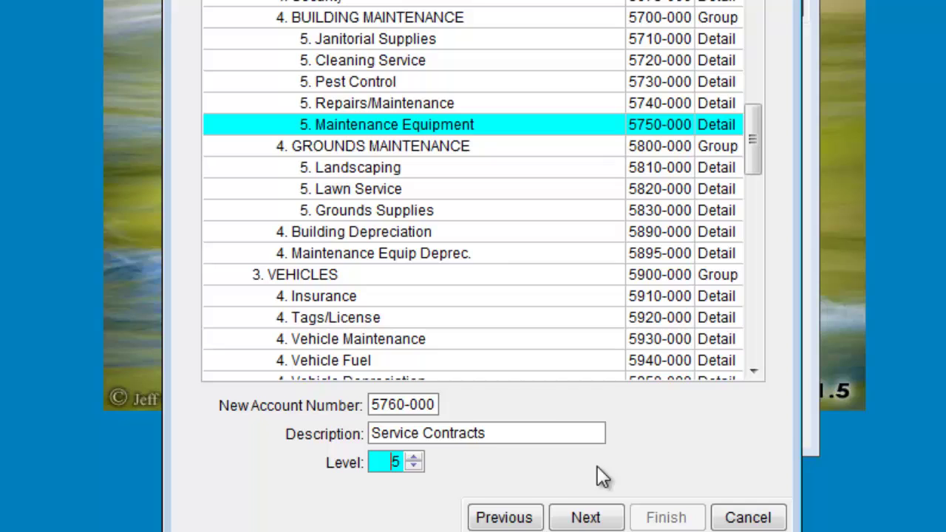
- Place the new account after Maintenance Equipment under BUILDING MAINTENANCE, keeping level 5
click(358, 19)
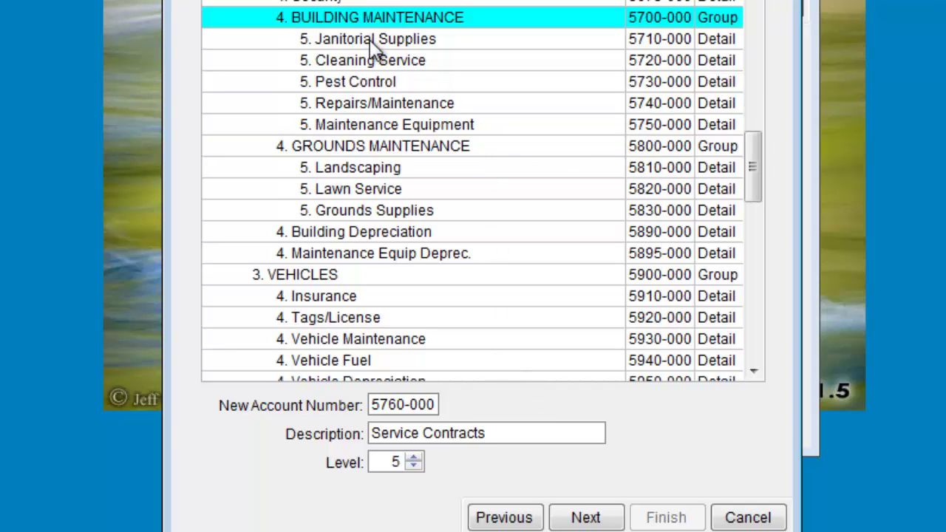
click(373, 42)
click(376, 60)
click(384, 84)
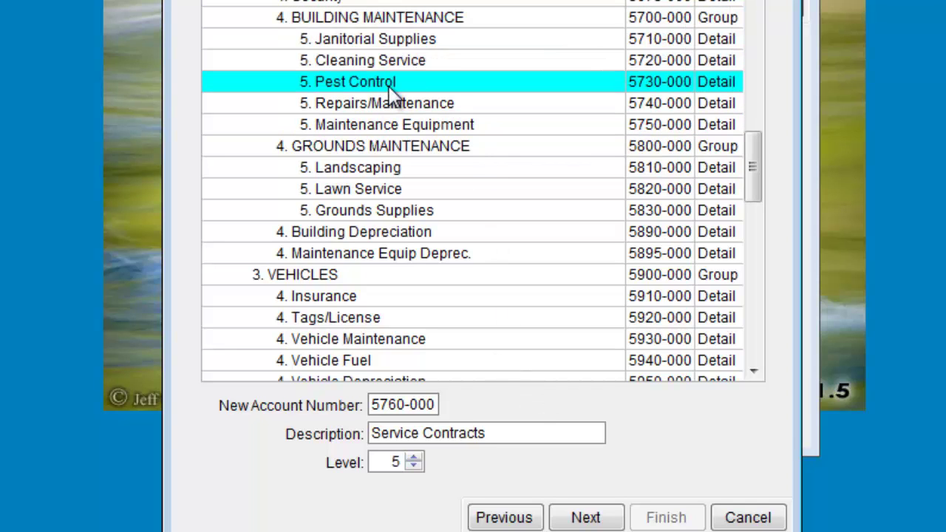
click(390, 107)
click(391, 127)
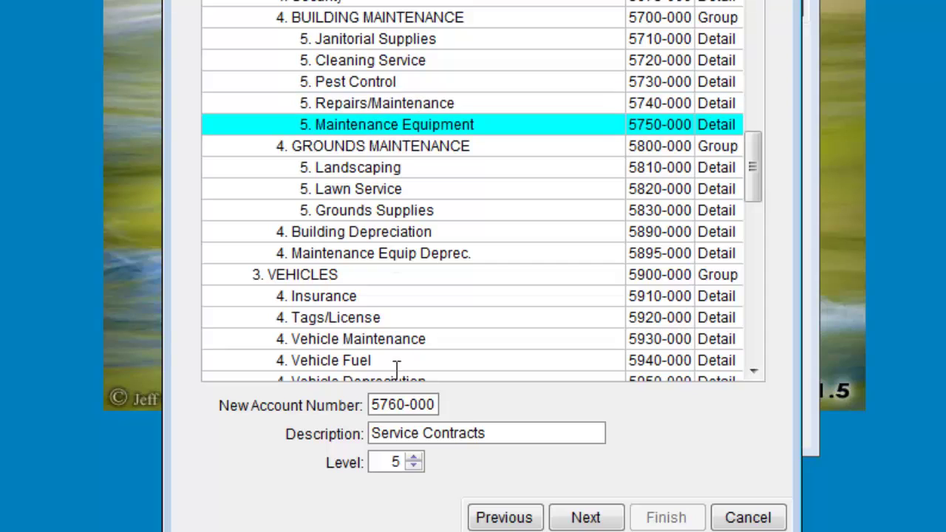
click(383, 464)
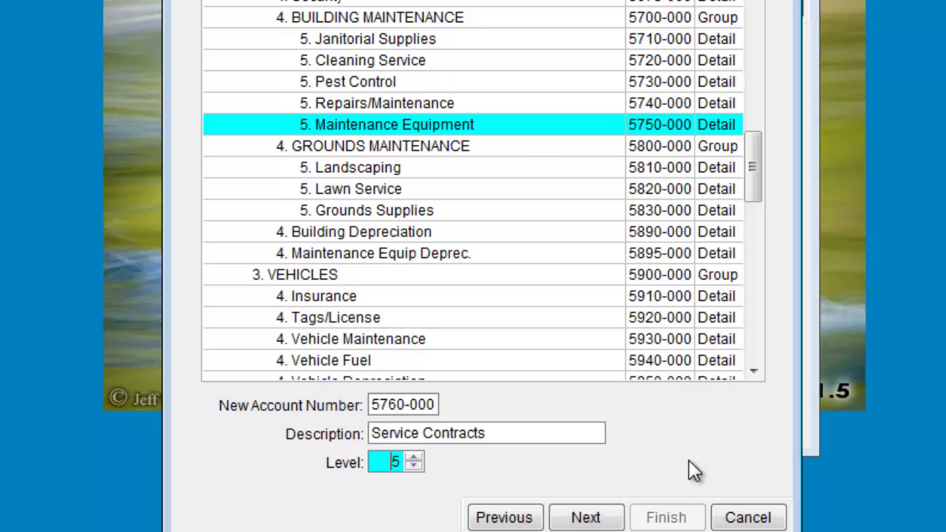
- Leave Pagebreak unchecked and Notes empty, then advance to fund selection
click(586, 517)
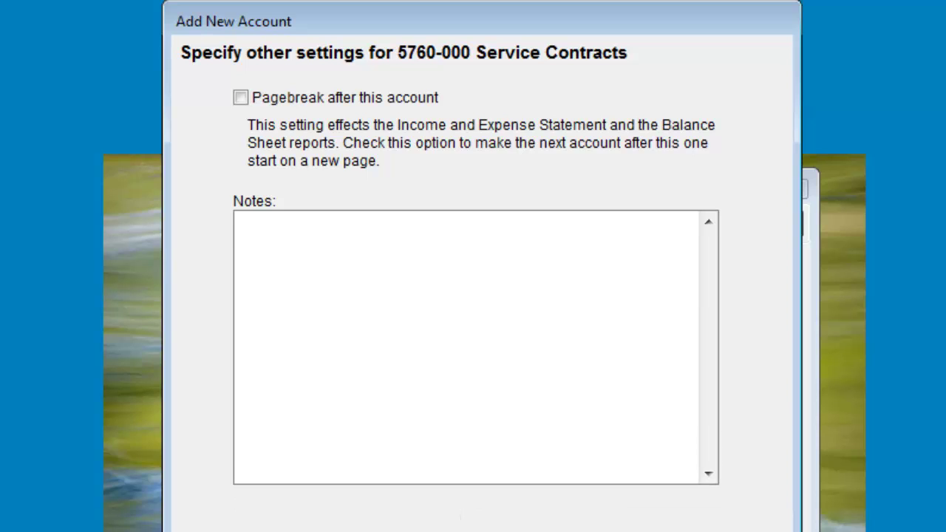
drag(501, 3, 538, 151)
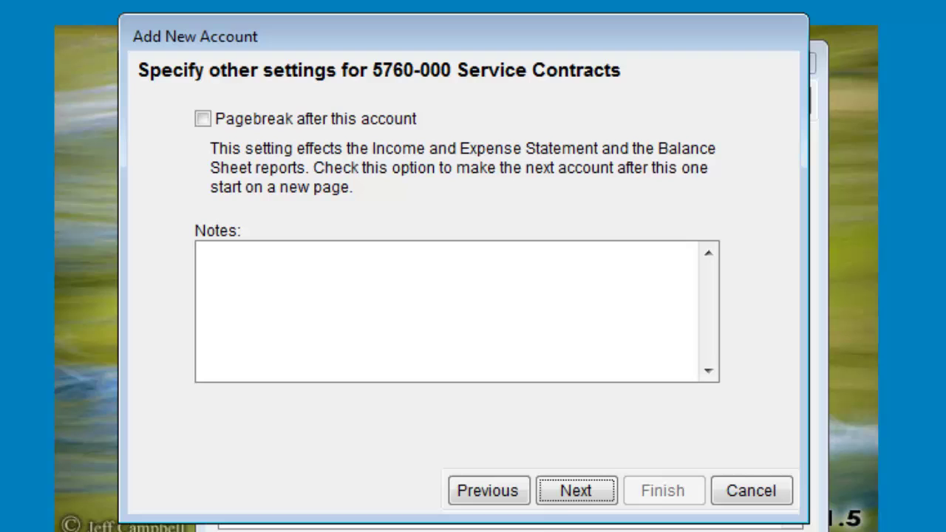
click(570, 496)
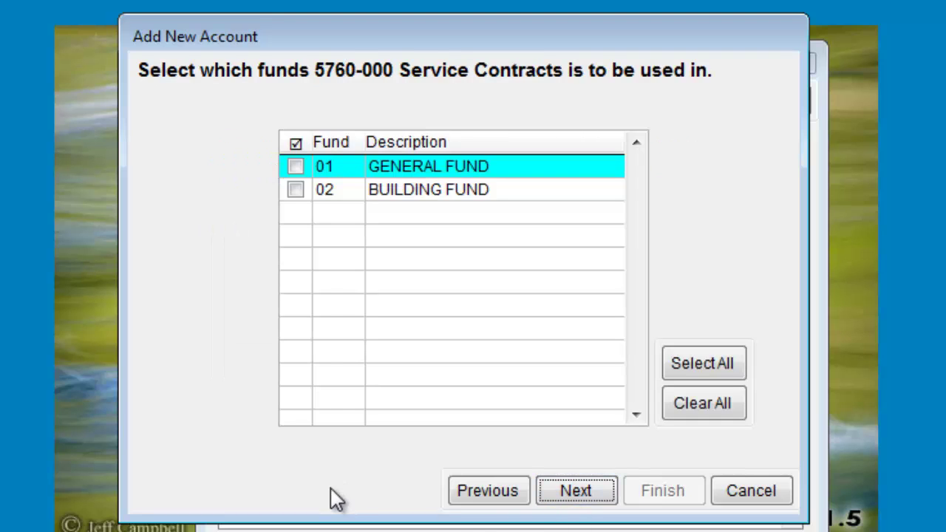
- Select both GENERAL FUND (01) and BUILDING FUND (02) for the account and advance
click(295, 166)
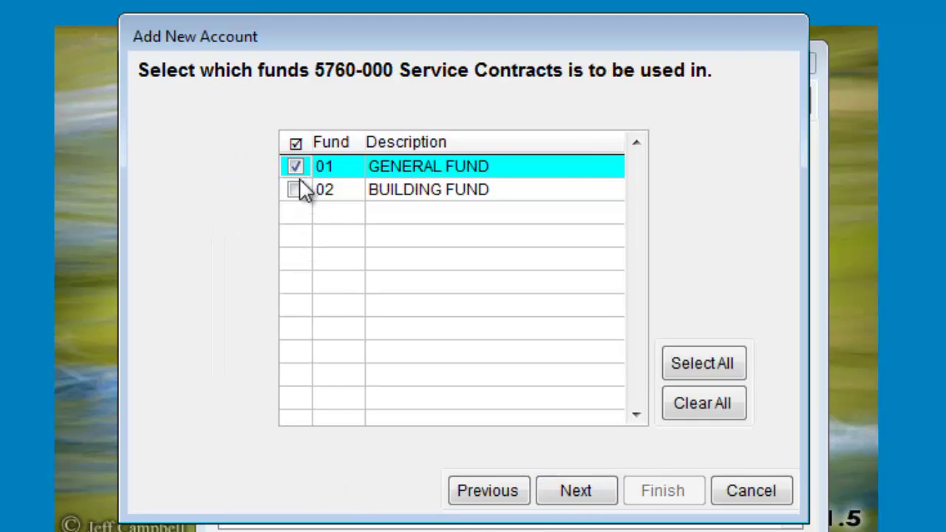
click(295, 190)
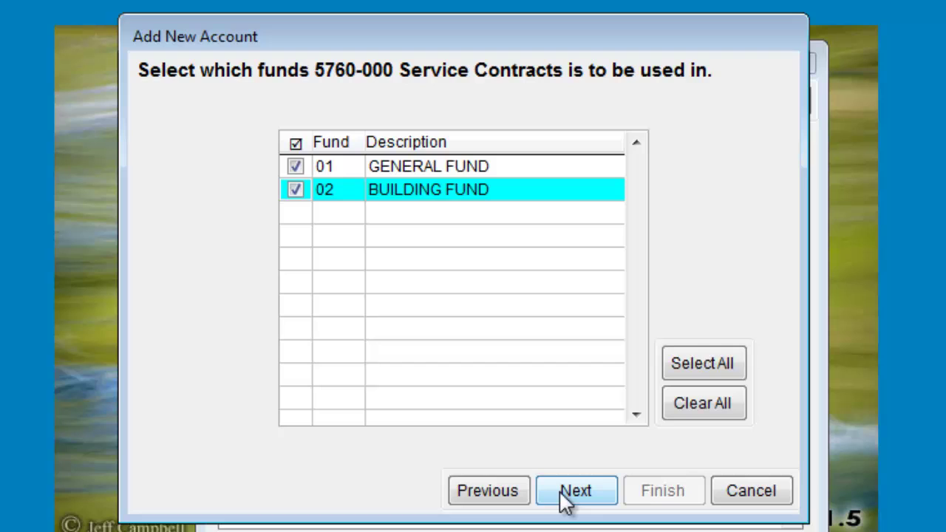
click(713, 405)
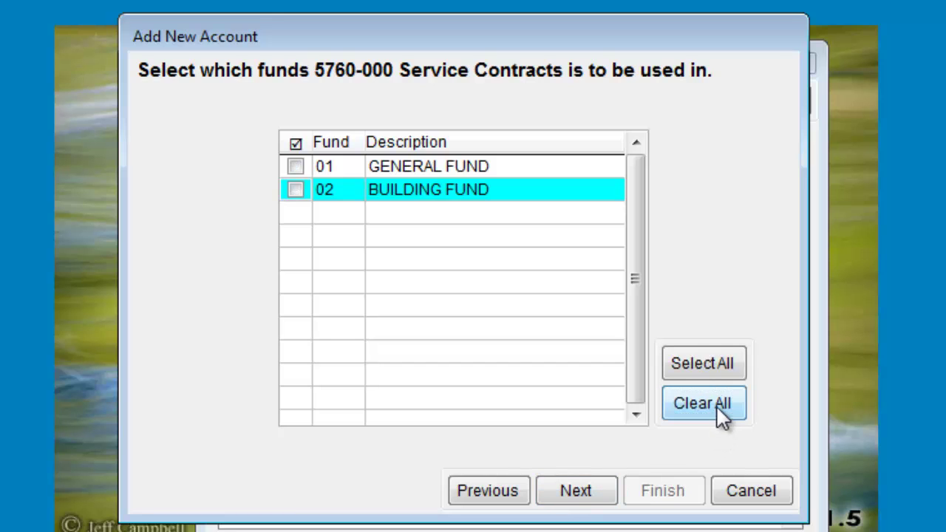
click(708, 363)
click(563, 505)
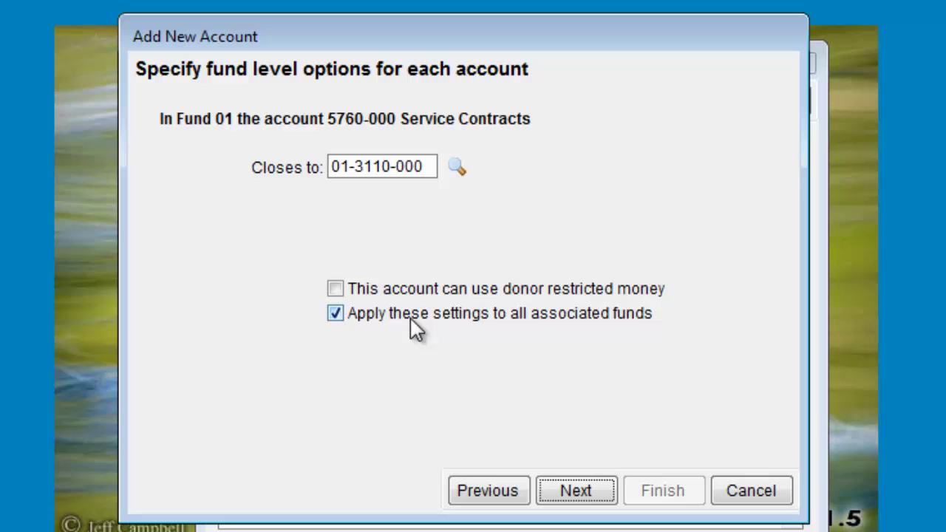
- Close fund 01 to 01-3110-000, apply the settings to all associated funds, and reach the summary
click(458, 168)
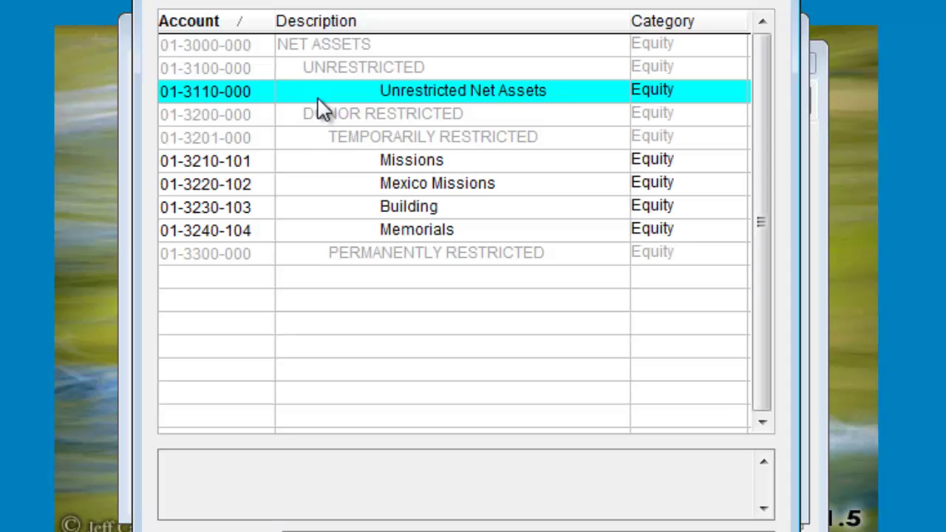
key(Return)
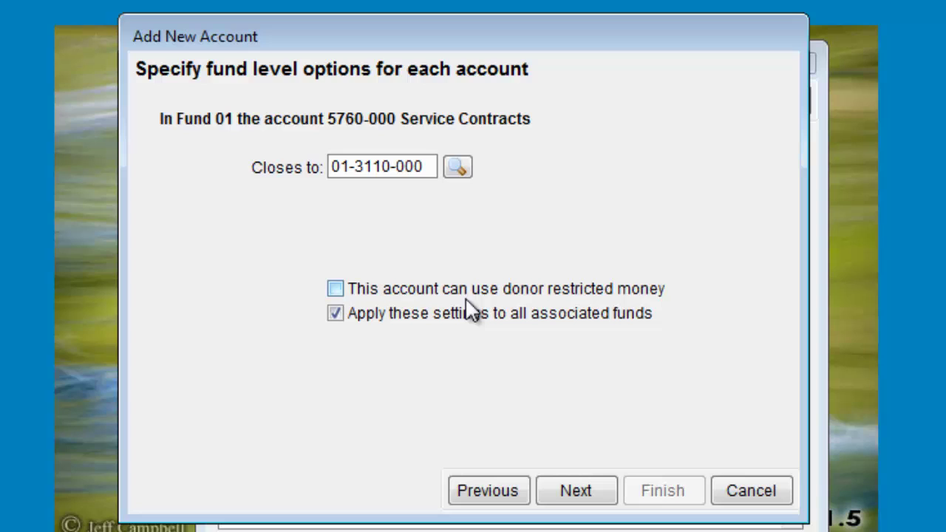
click(456, 320)
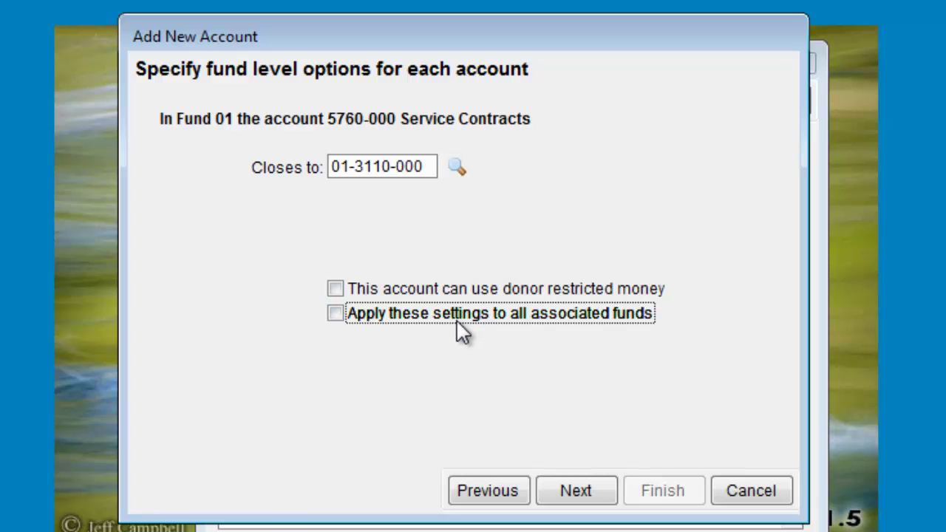
click(461, 332)
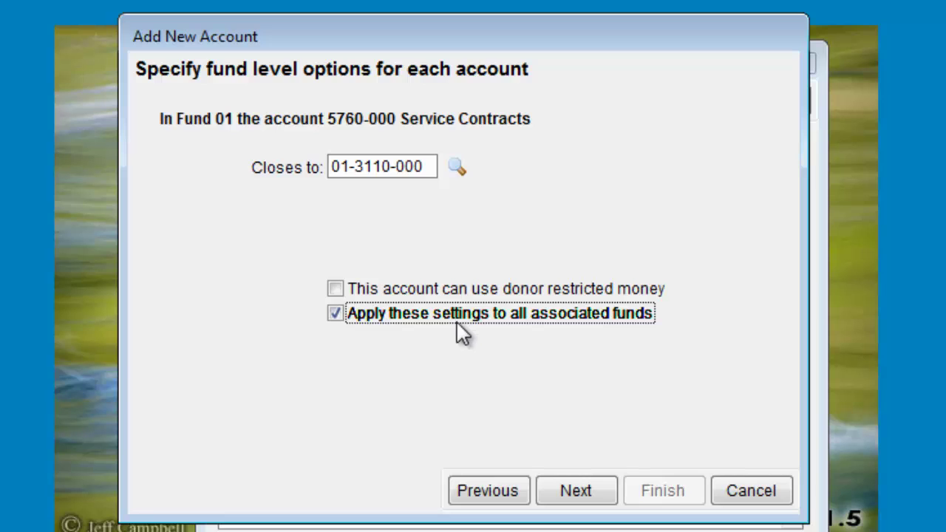
click(558, 496)
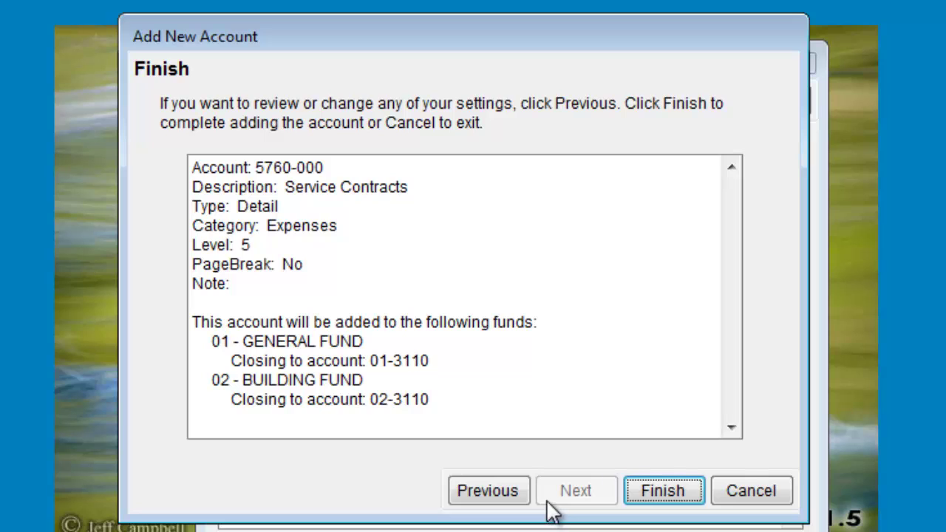
- Return from the summary to Fund 02's options, closing to 02-3110-000
click(510, 495)
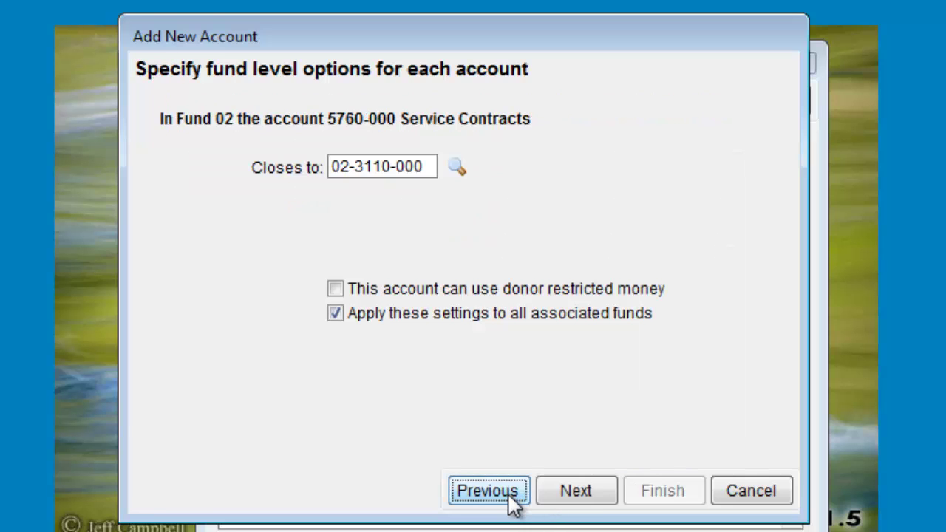